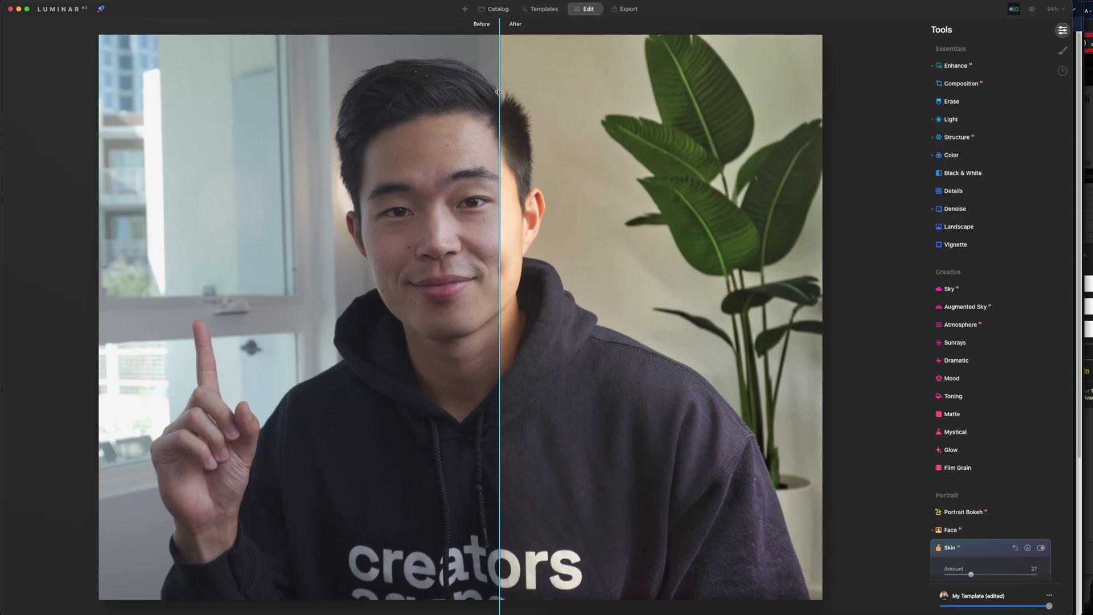
# - Sweep the Before/After divider across the portrait, then turn the split view off
pyautogui.moveTo(499, 91); pyautogui.dragTo(135, 108)
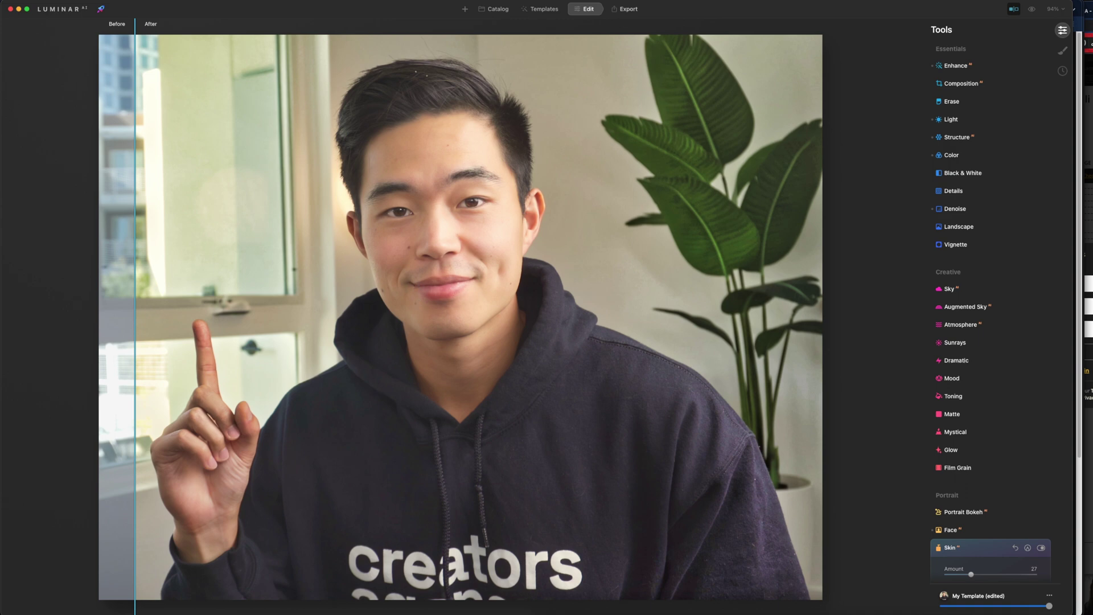
pyautogui.click(1014, 9)
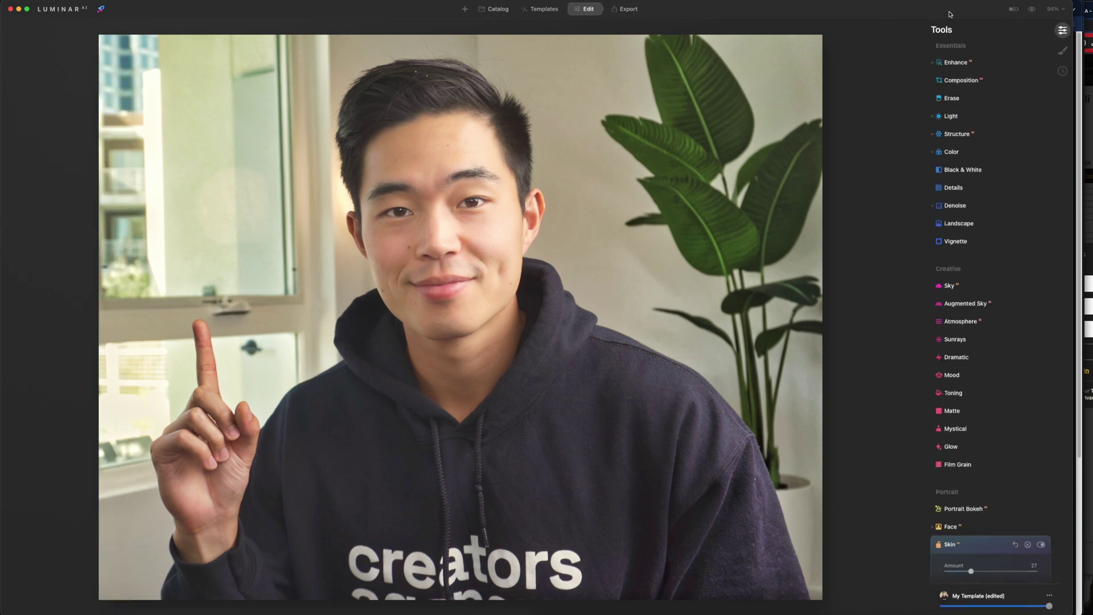
pyautogui.click(626, 10)
# - Add the new portrait image to the Catalog with Add Image and open it in Edit
pyautogui.click(498, 8)
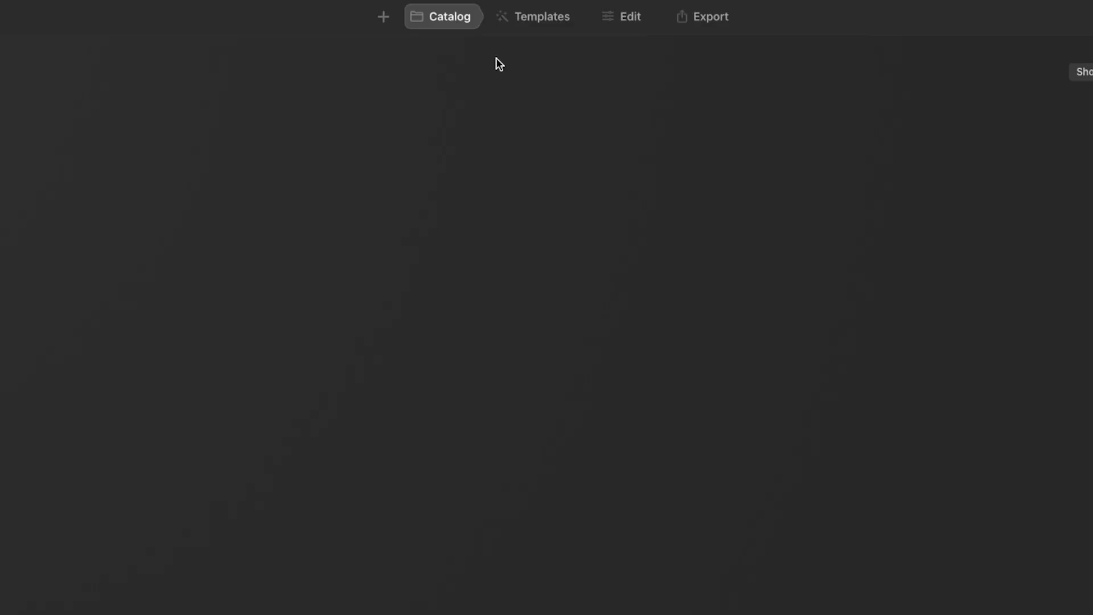
pyautogui.click(384, 18)
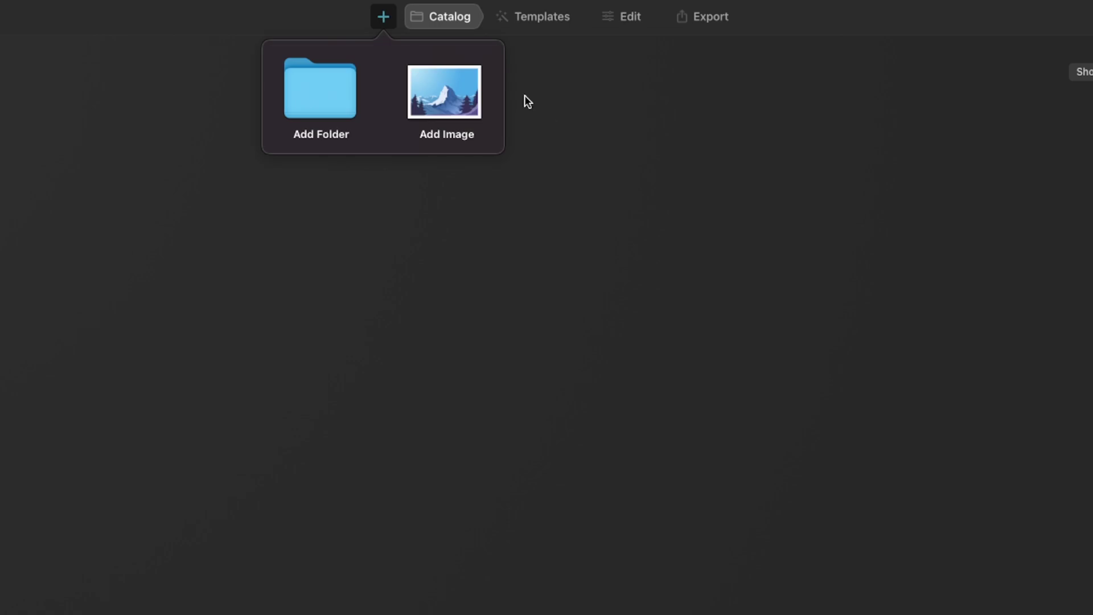
pyautogui.click(434, 99)
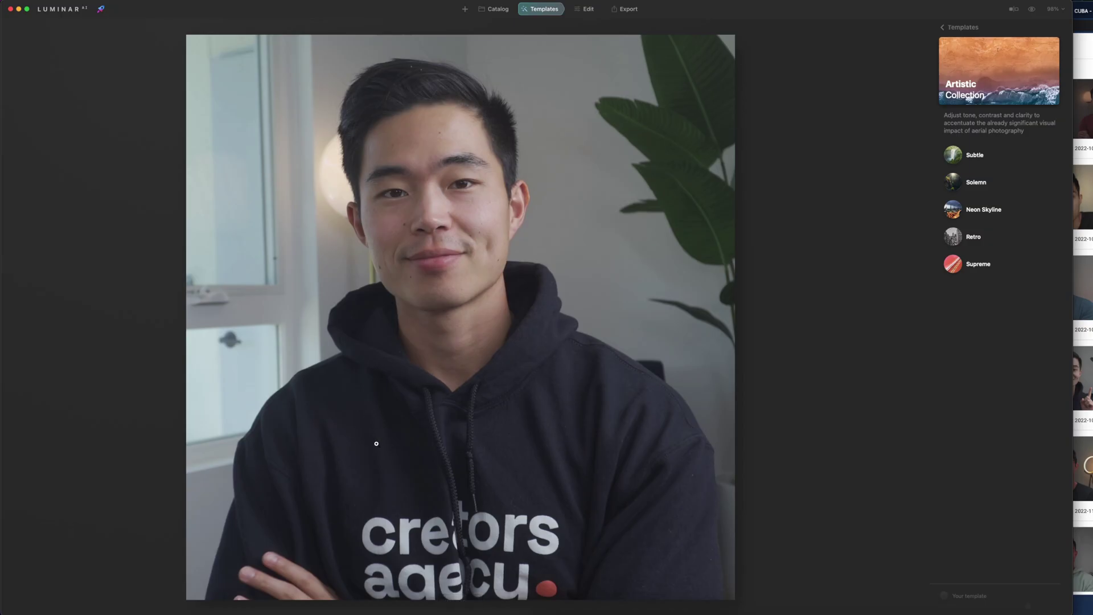
pyautogui.click(587, 9)
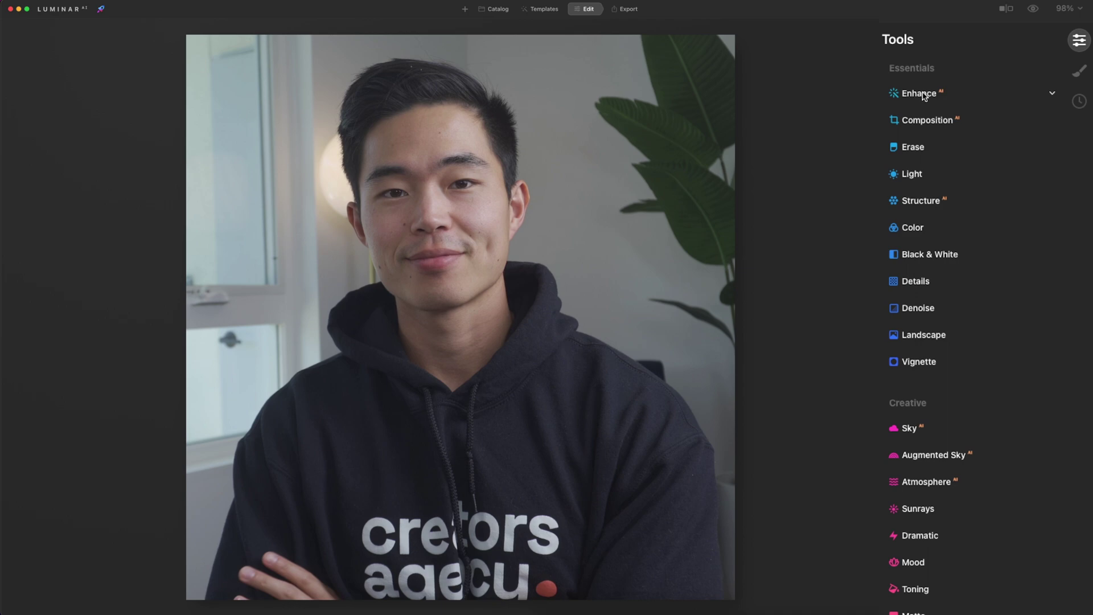
# - Set Enhance Accent to 70, then Light Temperature 7, Exposure 0.58 and Smart Contrast 69
pyautogui.click(923, 96)
pyautogui.moveTo(971, 130); pyautogui.dragTo(1001, 133)
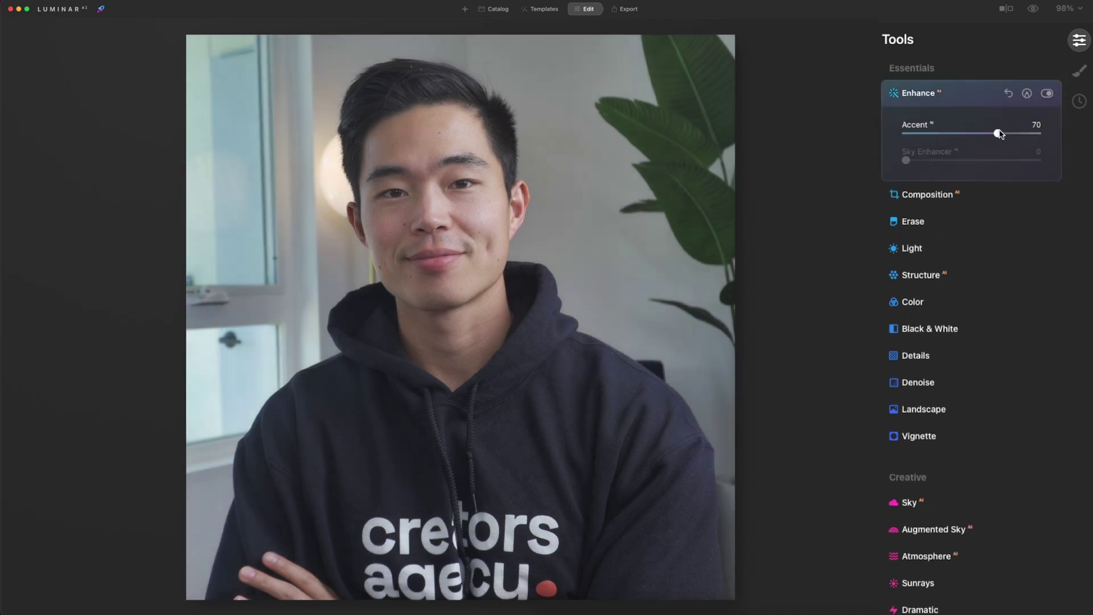
pyautogui.click(938, 249)
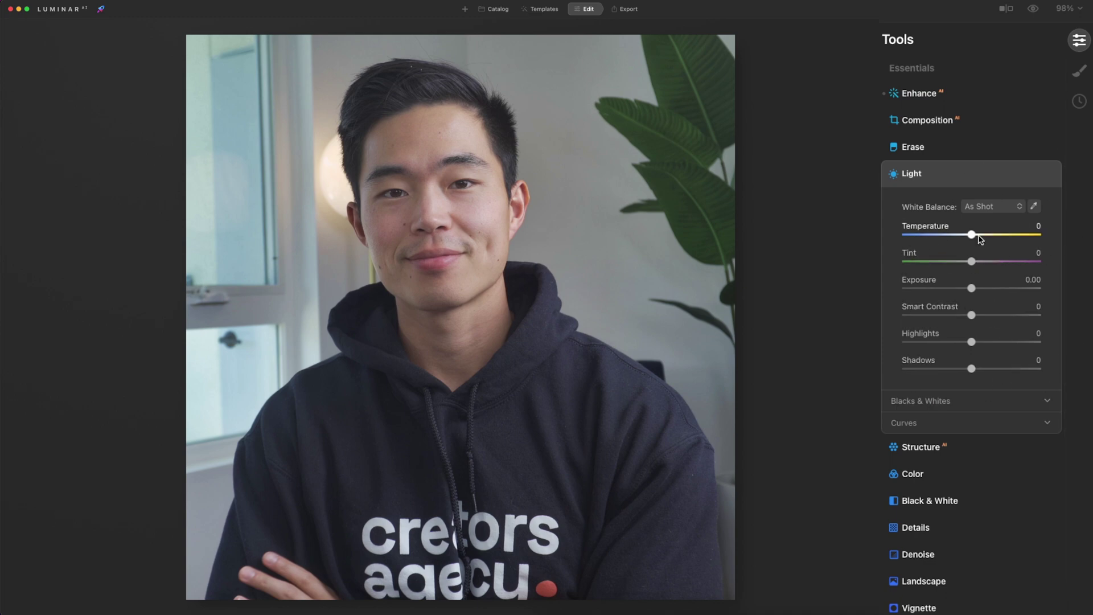
pyautogui.moveTo(973, 238); pyautogui.dragTo(978, 238)
pyautogui.moveTo(972, 288); pyautogui.dragTo(983, 292)
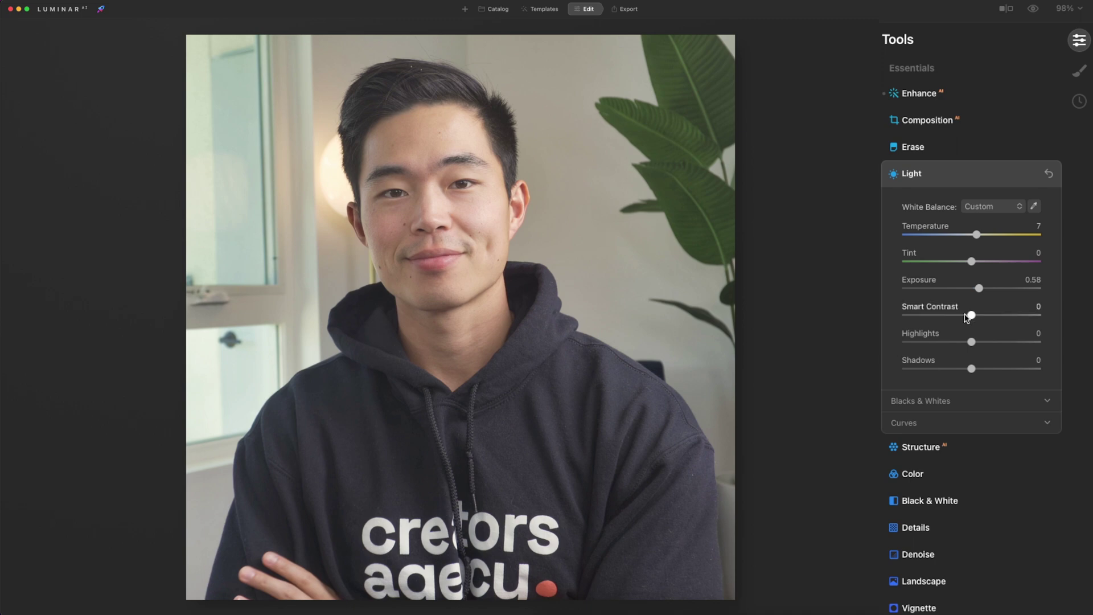
pyautogui.moveTo(969, 316); pyautogui.dragTo(972, 343)
pyautogui.click(927, 450)
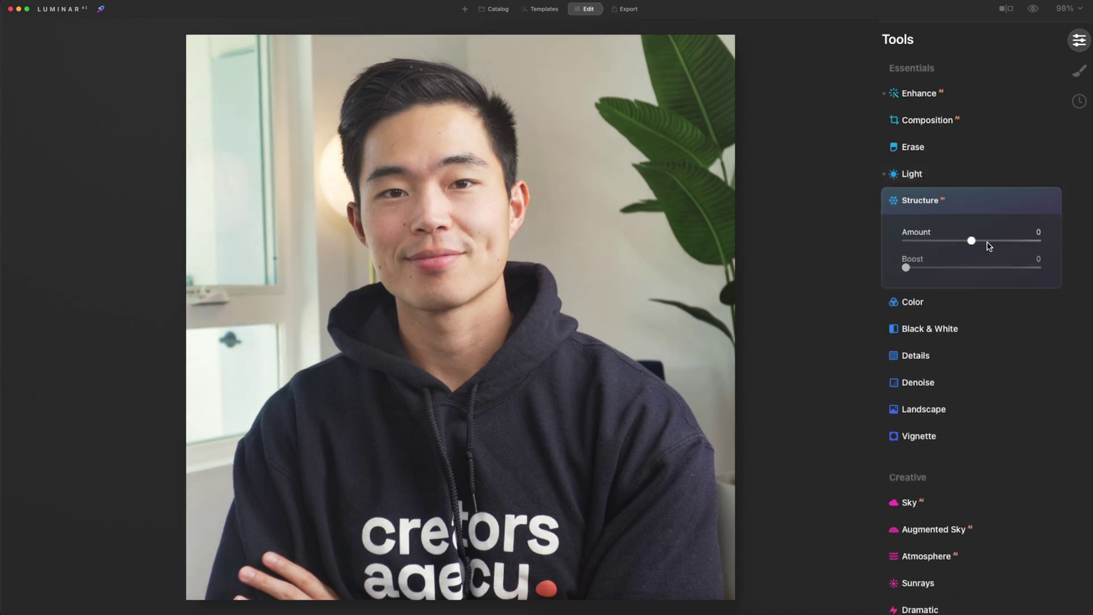
# - Set Structure Amount 75 and Boost 21, and raise Saturation and Vibrance to 8
pyautogui.moveTo(975, 241); pyautogui.dragTo(1029, 234)
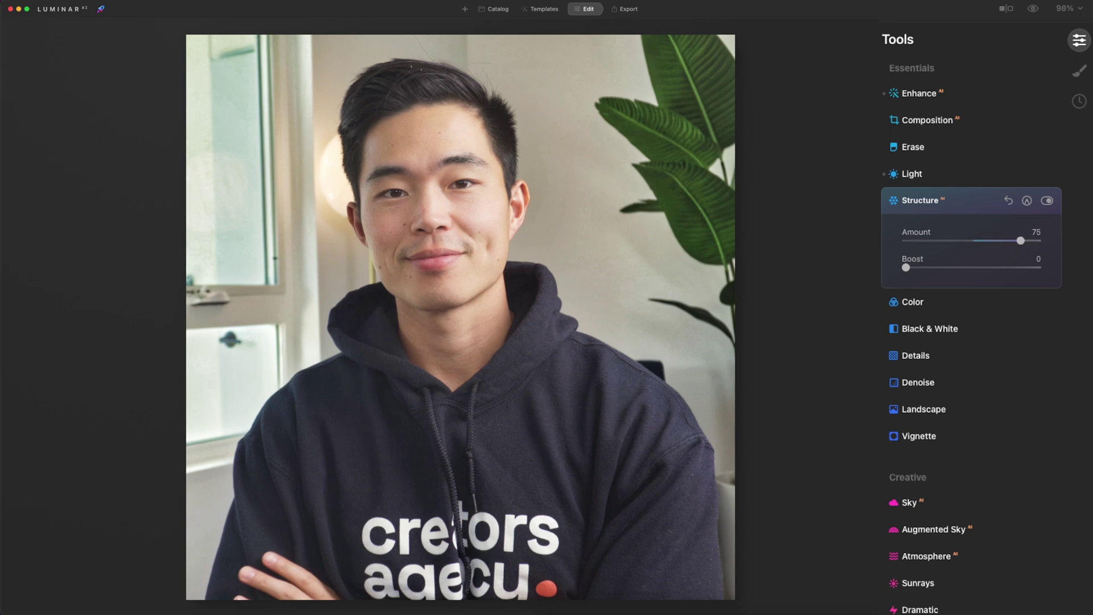
pyautogui.moveTo(935, 268); pyautogui.dragTo(936, 269)
pyautogui.click(940, 302)
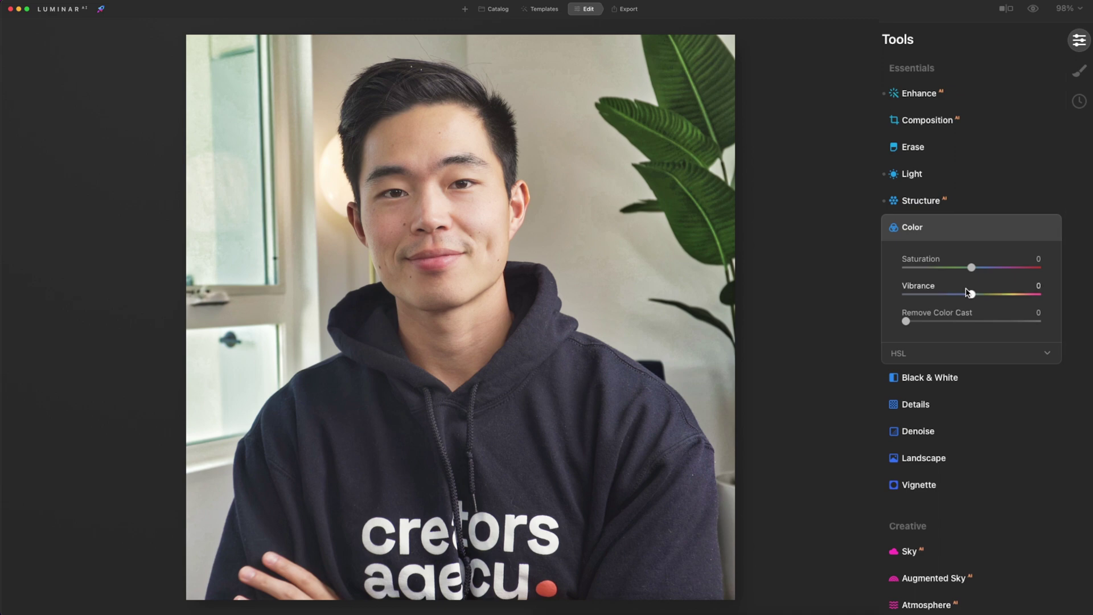
pyautogui.moveTo(971, 267); pyautogui.dragTo(977, 297)
# - Apply Denoise at Luminosity 17 and Color 21
pyautogui.click(957, 433)
pyautogui.moveTo(909, 348); pyautogui.dragTo(934, 374)
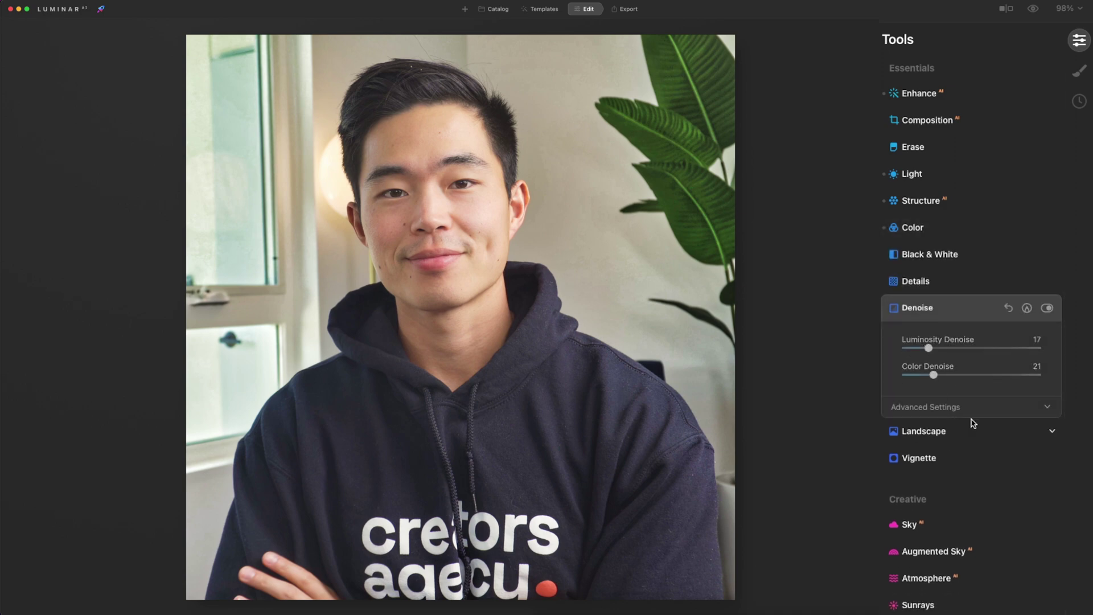
pyautogui.scroll(-5, 993, 486)
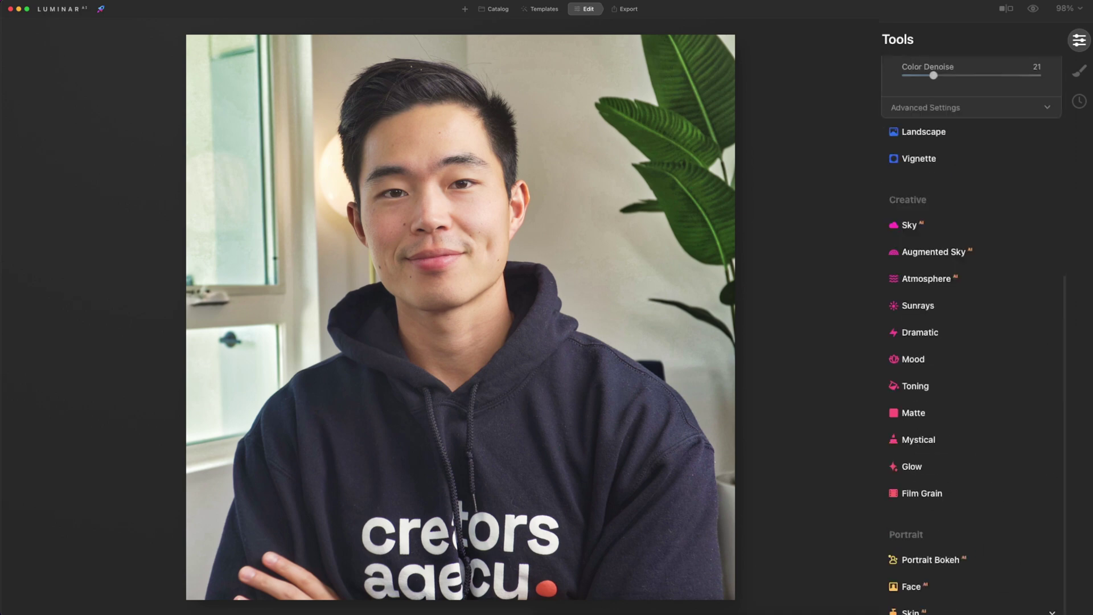
pyautogui.scroll(-5, 930, 237)
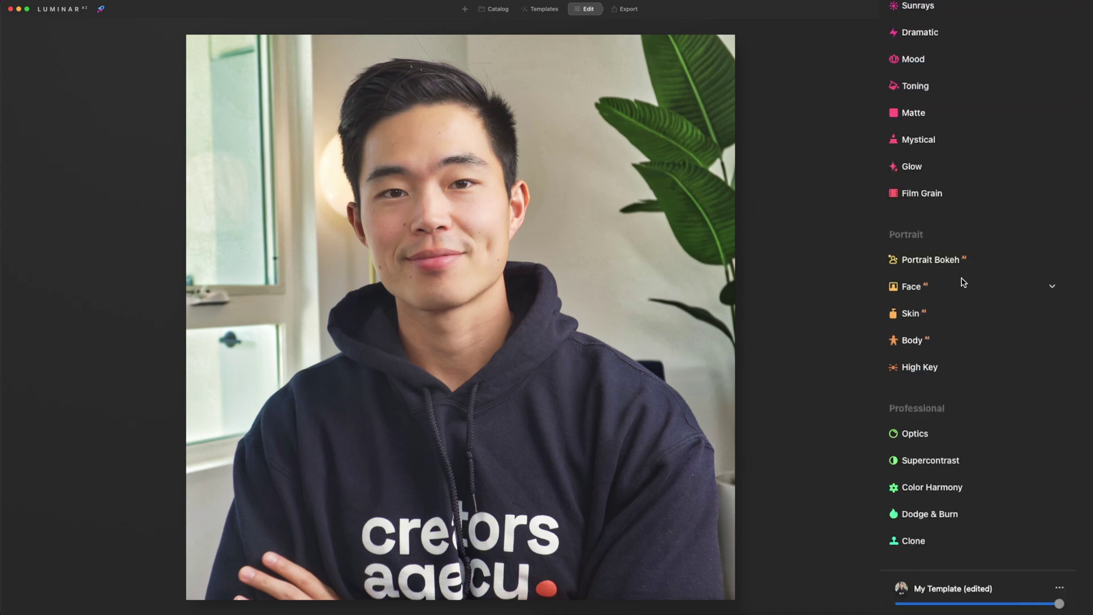
# - Set Face Light to 46 and try Slim Face before resetting it to zero
pyautogui.click(911, 287)
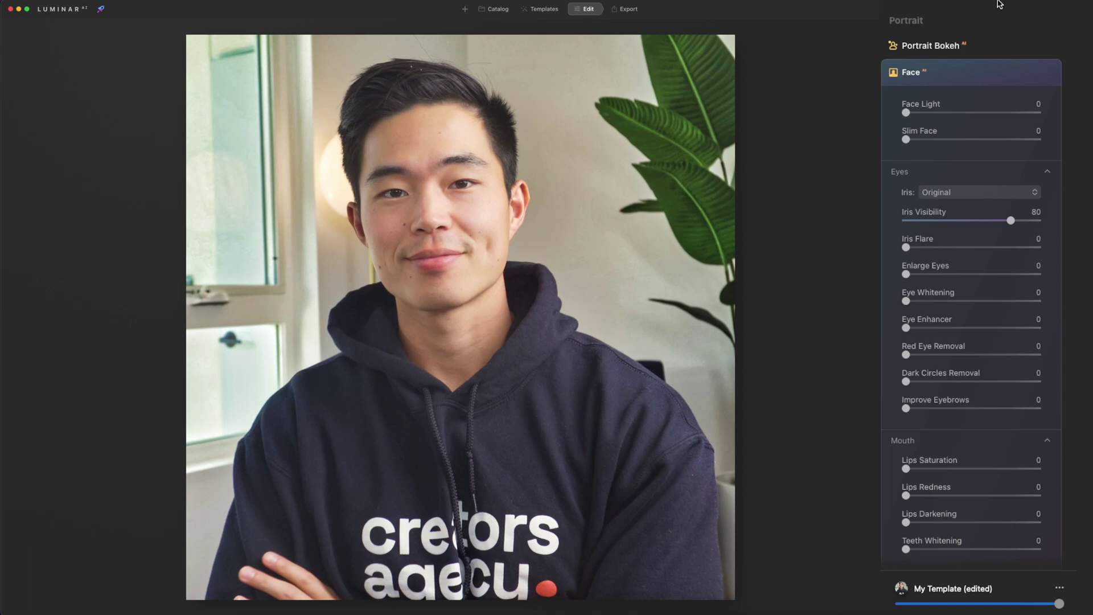
pyautogui.click(971, 113)
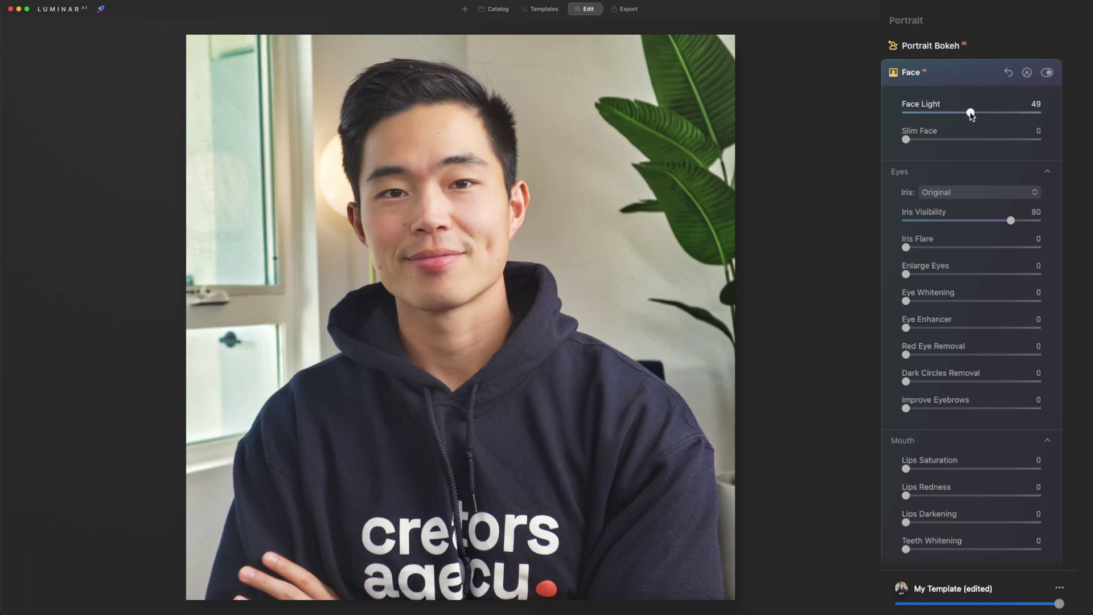
pyautogui.moveTo(972, 113)
pyautogui.mouseDown()
pyautogui.moveTo(1048, 114)
pyautogui.moveTo(966, 114)
pyautogui.mouseUp()
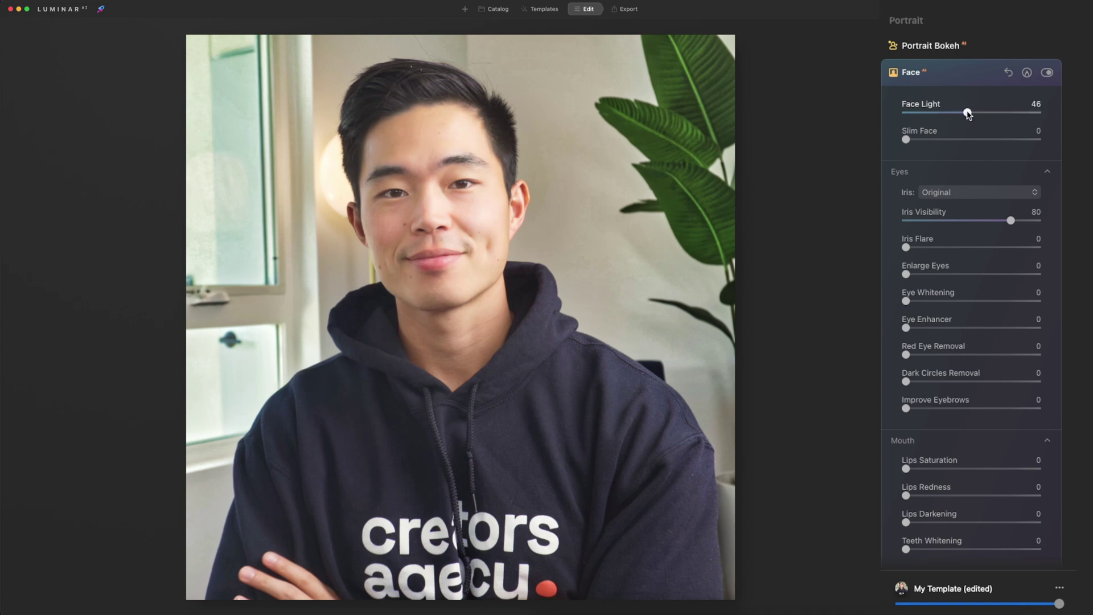
pyautogui.moveTo(906, 140); pyautogui.dragTo(992, 141)
pyautogui.doubleClick(921, 131)
# - Set Enlarge Eyes 12, Eye Enhancer 13 and Dark Circles 18, and raise Lips Saturation to 9
pyautogui.scroll(-2, 968, 171)
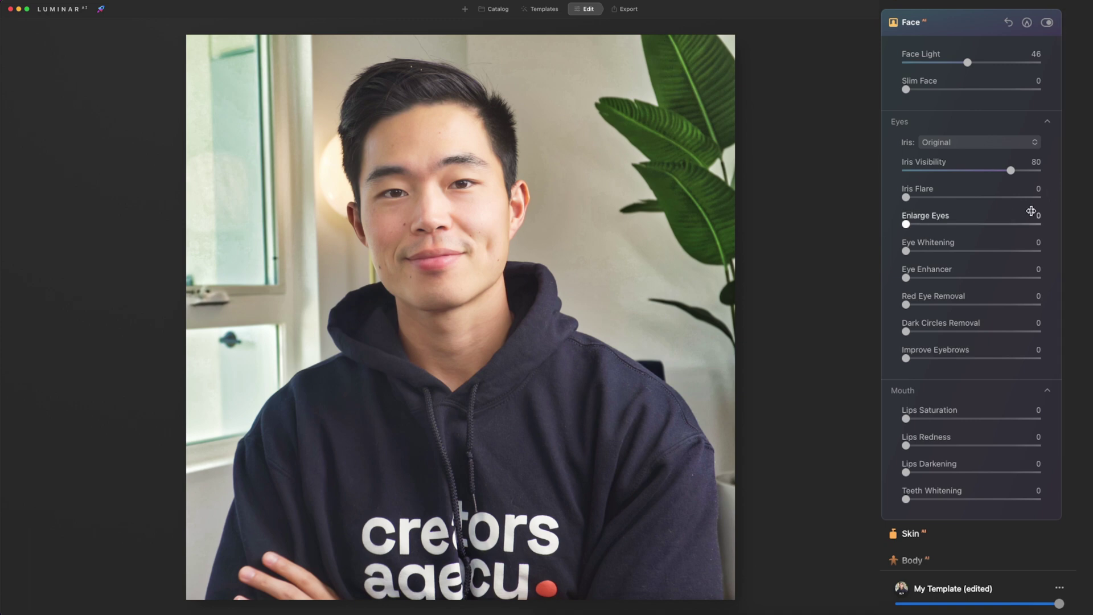
pyautogui.moveTo(918, 225); pyautogui.dragTo(964, 256)
pyautogui.moveTo(907, 278); pyautogui.dragTo(921, 280)
pyautogui.moveTo(906, 331); pyautogui.dragTo(923, 359)
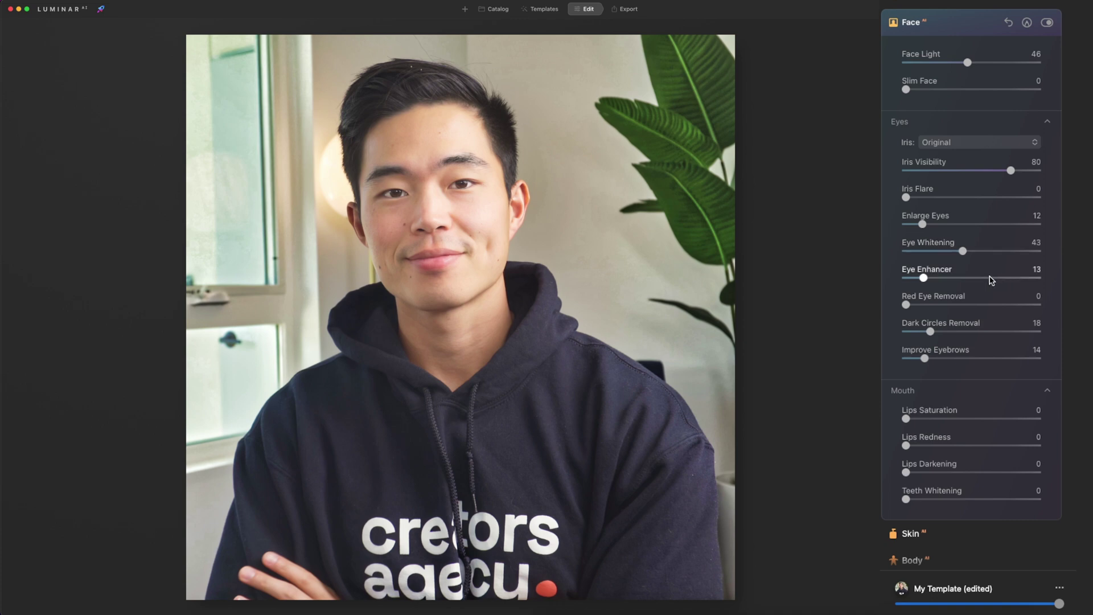
pyautogui.scroll(-3, 990, 387)
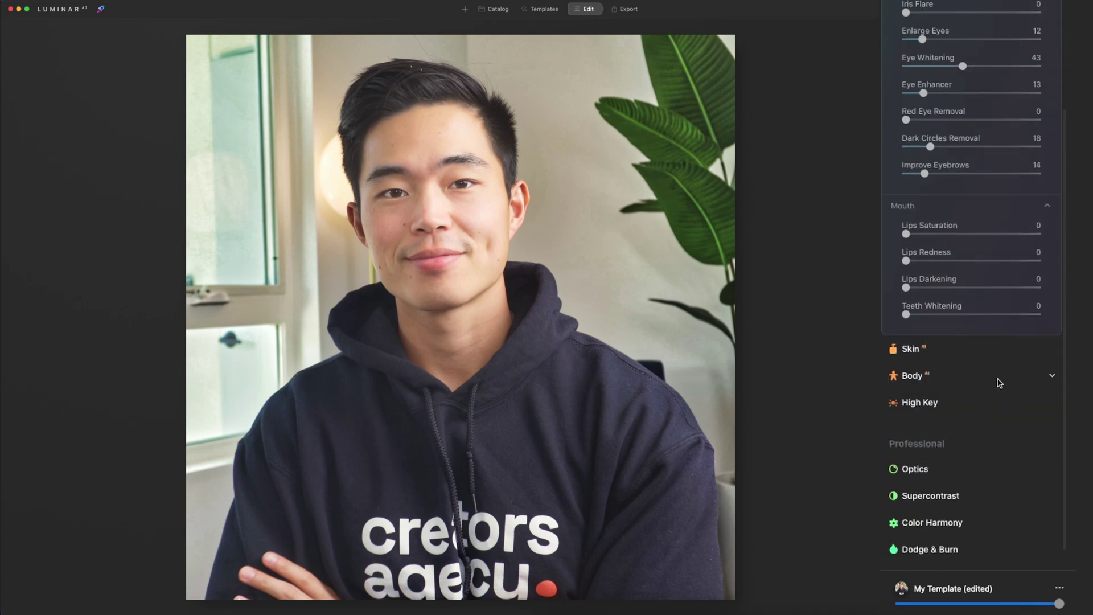
pyautogui.moveTo(905, 235); pyautogui.dragTo(914, 288)
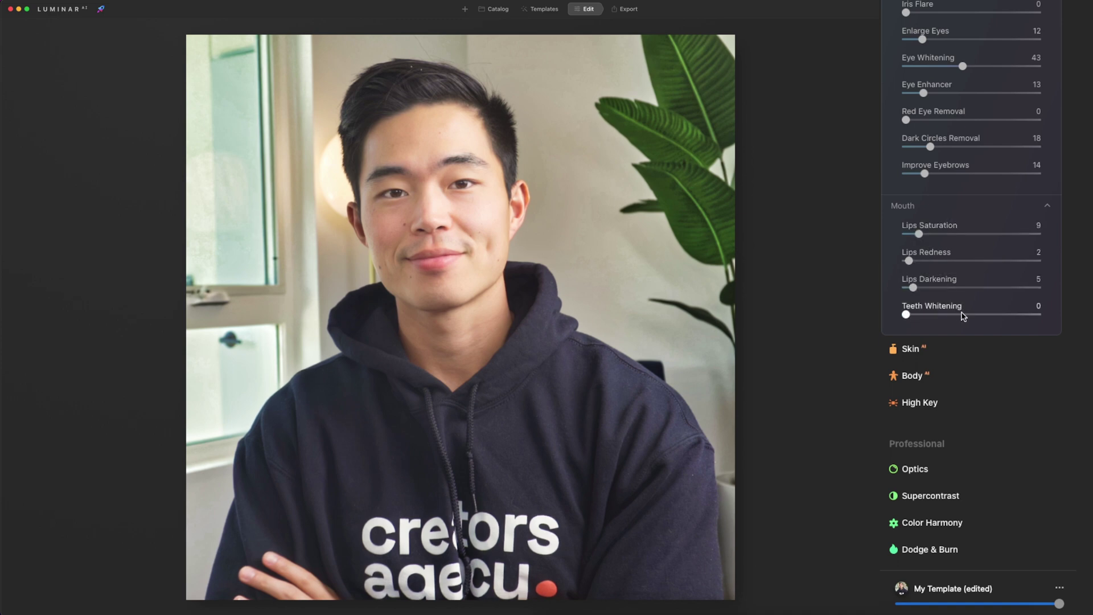
# - Set Skin AI Amount to 5 with Shine Removal 33
pyautogui.click(966, 347)
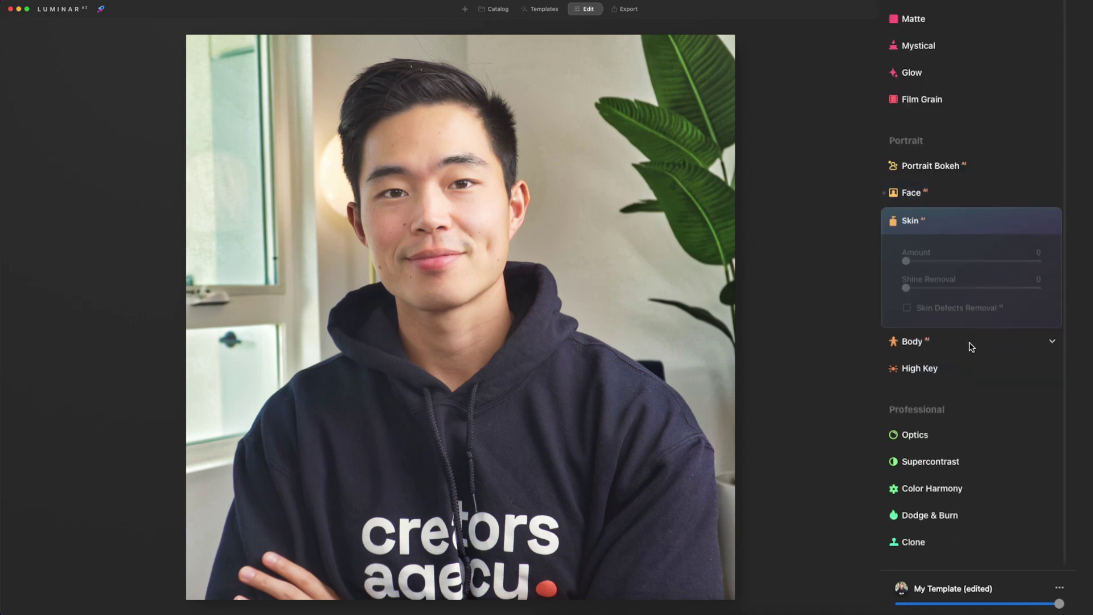
pyautogui.moveTo(906, 260); pyautogui.dragTo(913, 261)
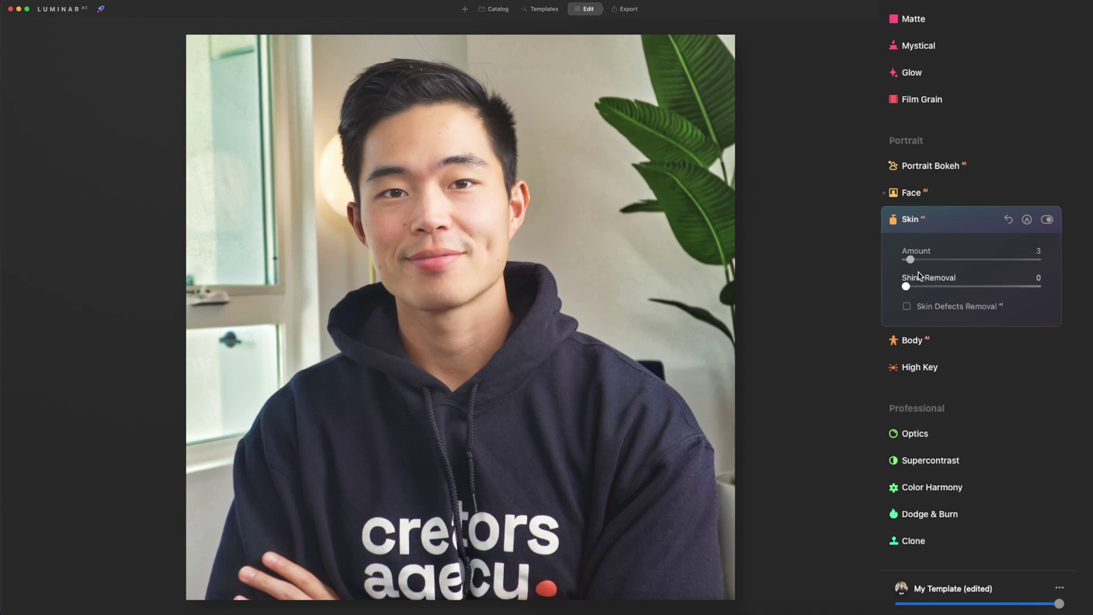
pyautogui.moveTo(910, 260); pyautogui.dragTo(951, 288)
# - Set Supercontrast Highlights Contrast to 17 and Midtones Contrast to 15
pyautogui.click(957, 465)
pyautogui.scroll(-2, 956, 461)
pyautogui.moveTo(906, 323); pyautogui.dragTo(928, 322)
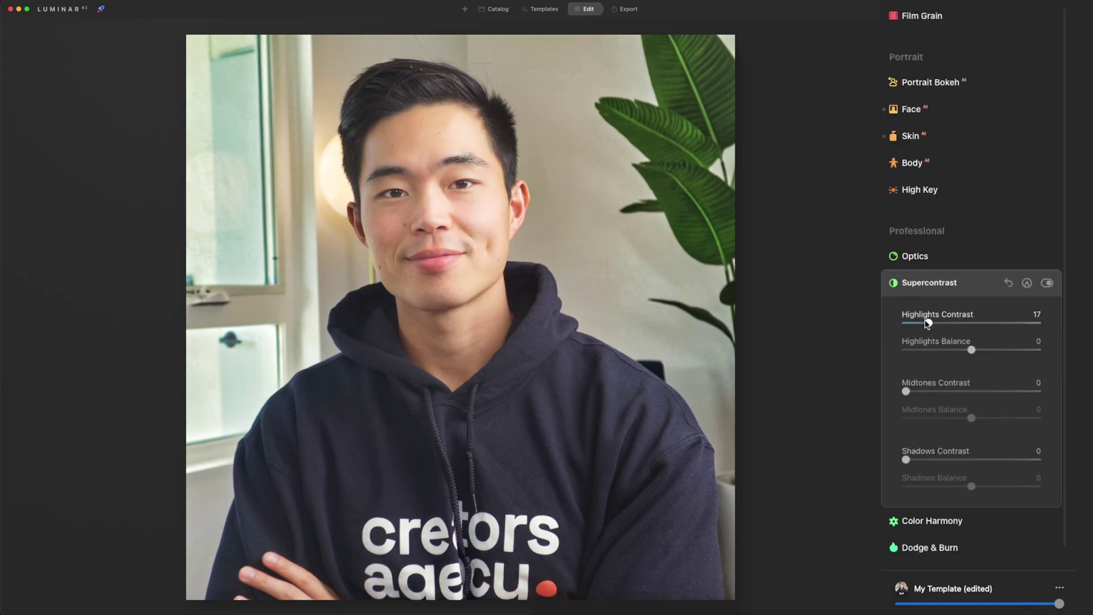
pyautogui.moveTo(906, 391); pyautogui.dragTo(925, 392)
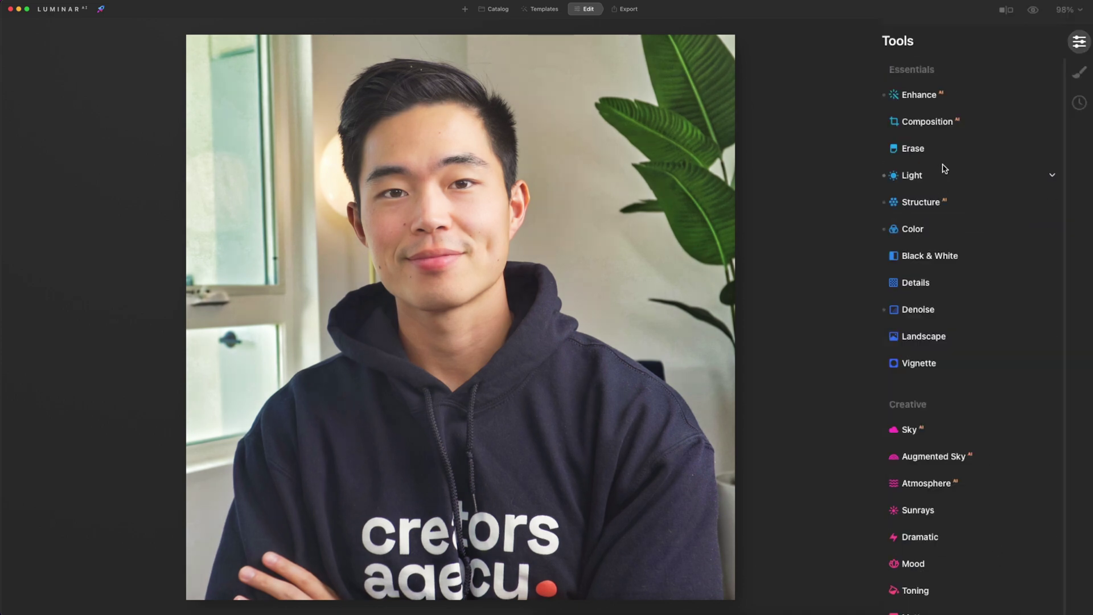
# - Raise Structure Amount to 90 and show the Before/After split comparison
pyautogui.click(934, 204)
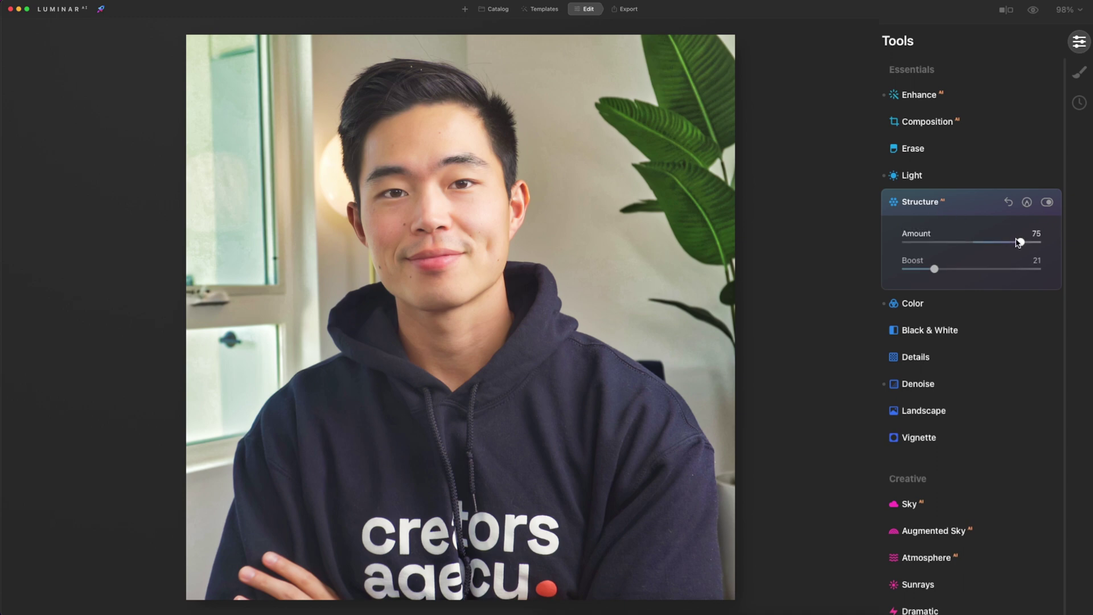
pyautogui.moveTo(1022, 244); pyautogui.dragTo(1031, 245)
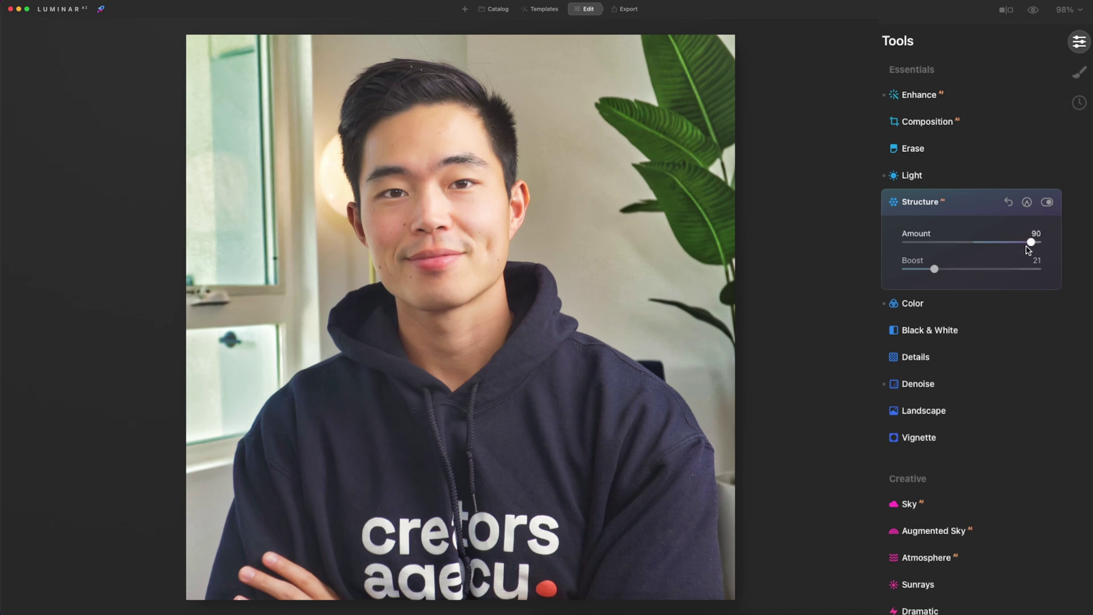
pyautogui.click(1003, 10)
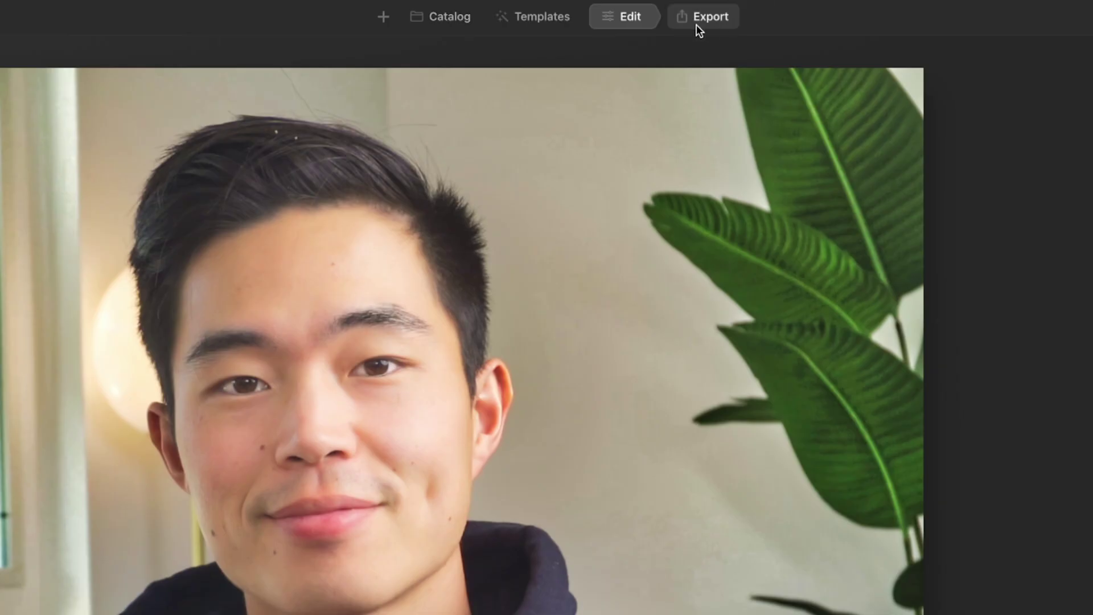
# - Export to disk as an sRGB JPEG at Quality 85 in Downloads
pyautogui.click(625, 13)
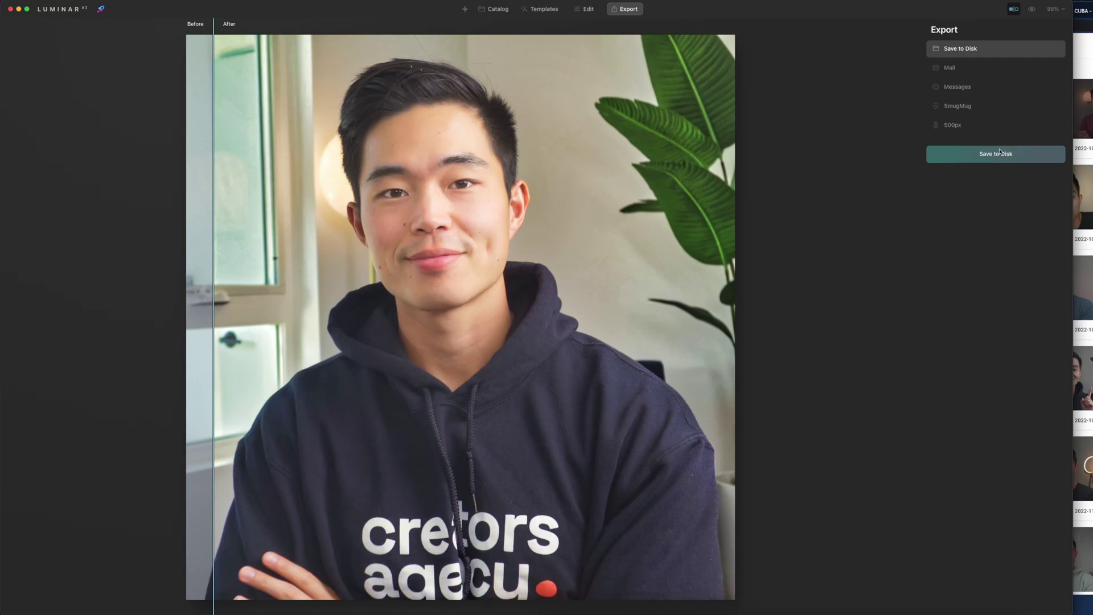
pyautogui.click(1000, 152)
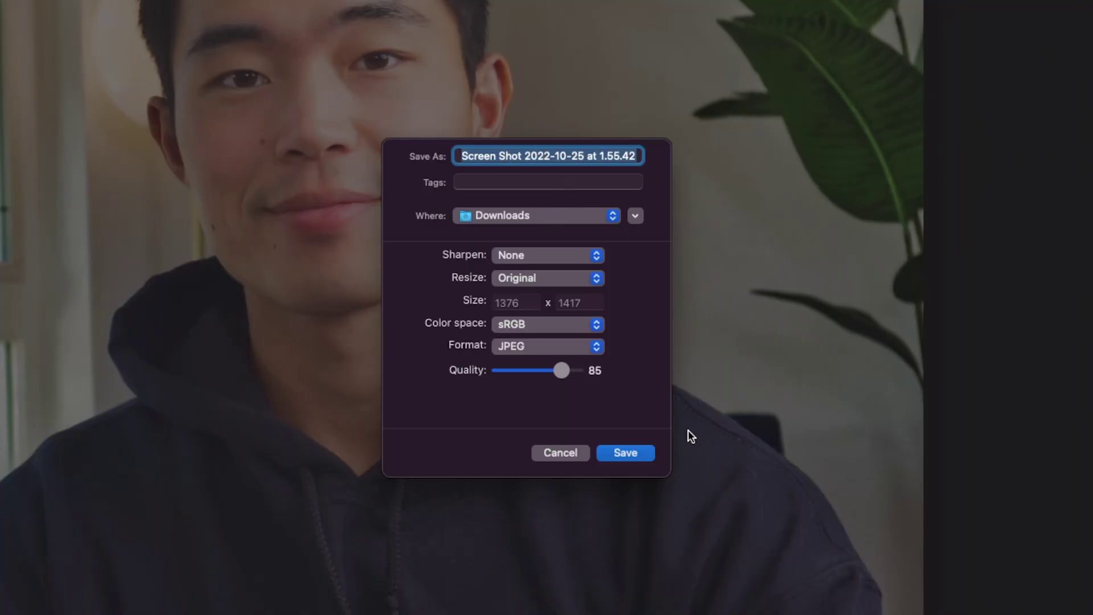
pyautogui.click(625, 453)
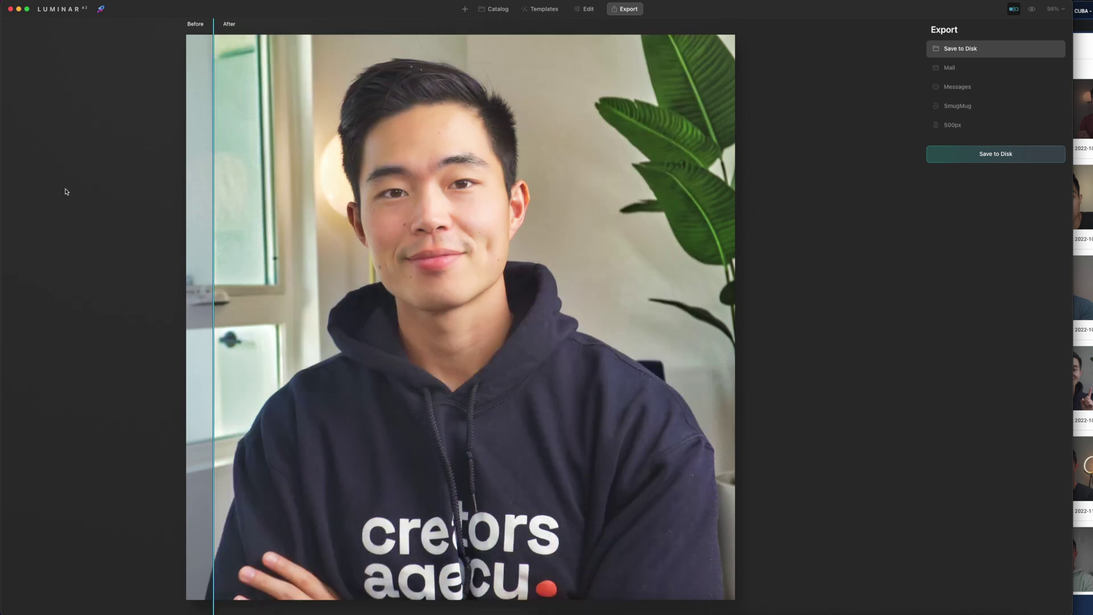
pyautogui.moveTo(214, 245); pyautogui.dragTo(452, 217)
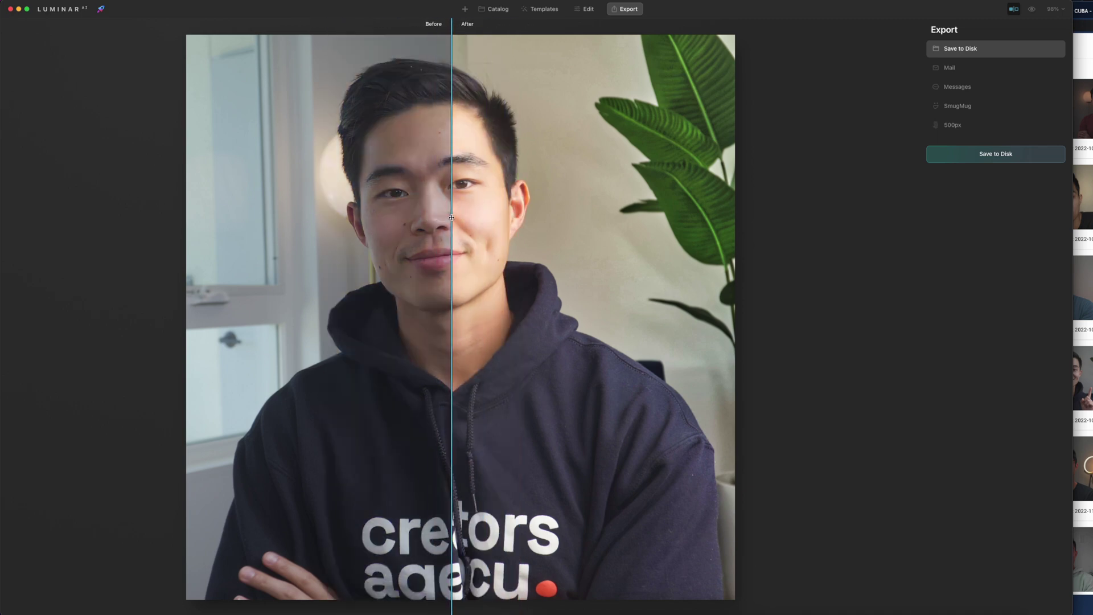